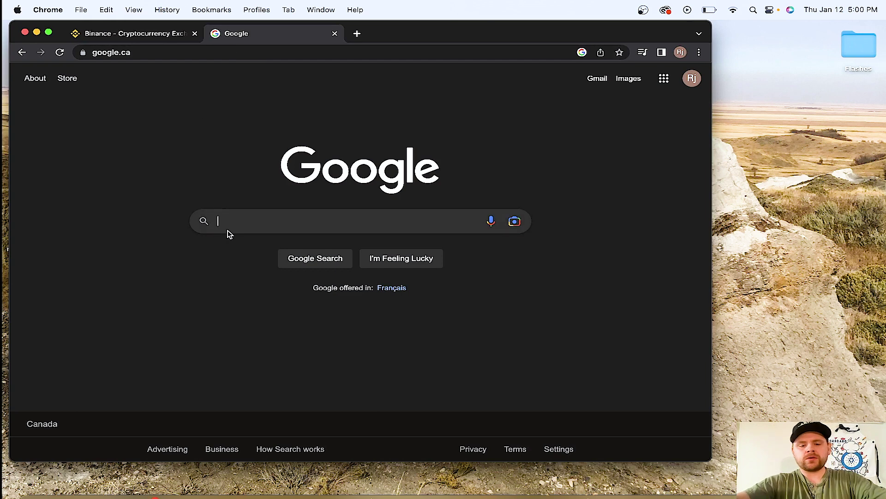
Search Google for 'erternl wallet'
{"action": "type", "text": "er"}
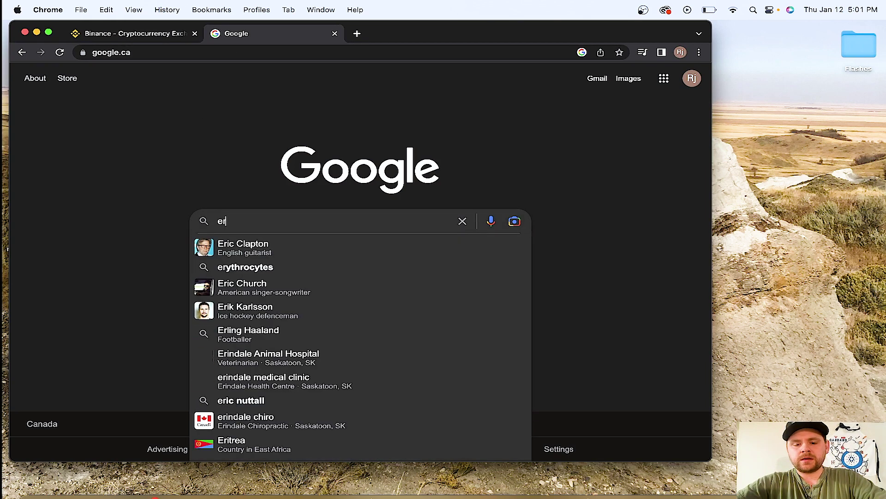
{"action": "type", "text": "ternl"}
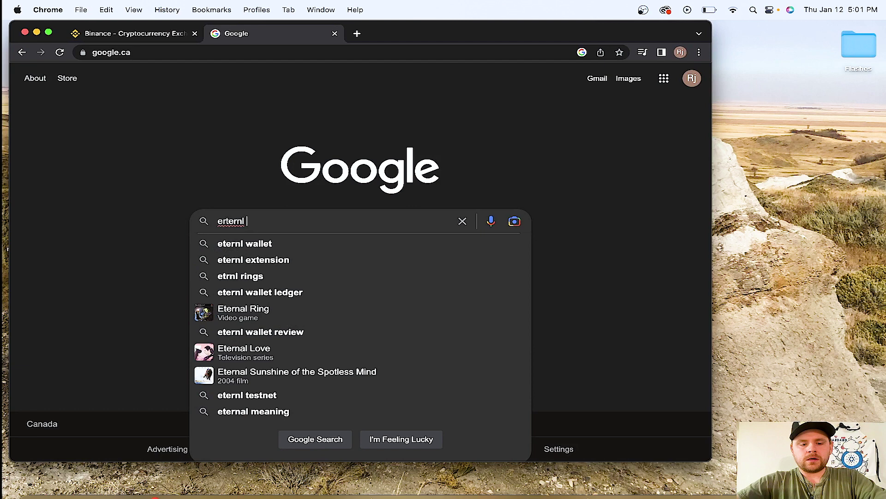
{"action": "type", "text": " wallet"}
{"action": "key", "text": "Return"}
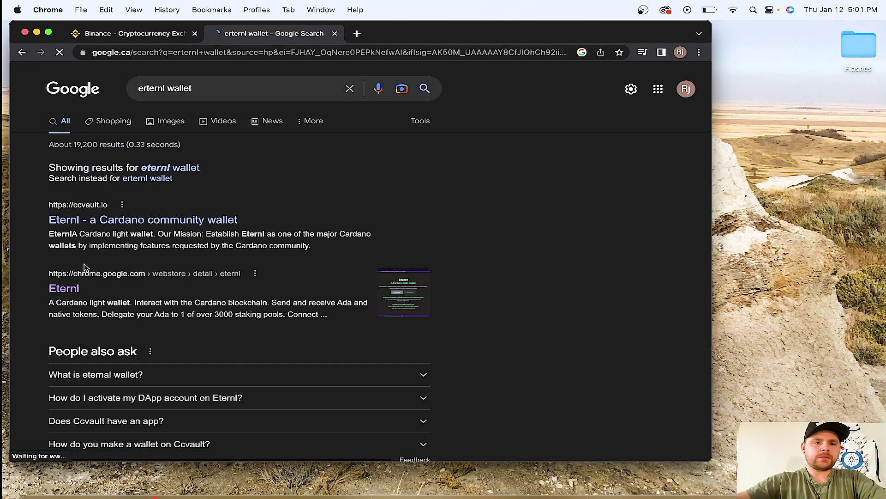
Open the Eternl Web Store listing, choose Add to Chrome, and confirm Add extension
{"action": "left_click", "coordinate": [73, 294]}
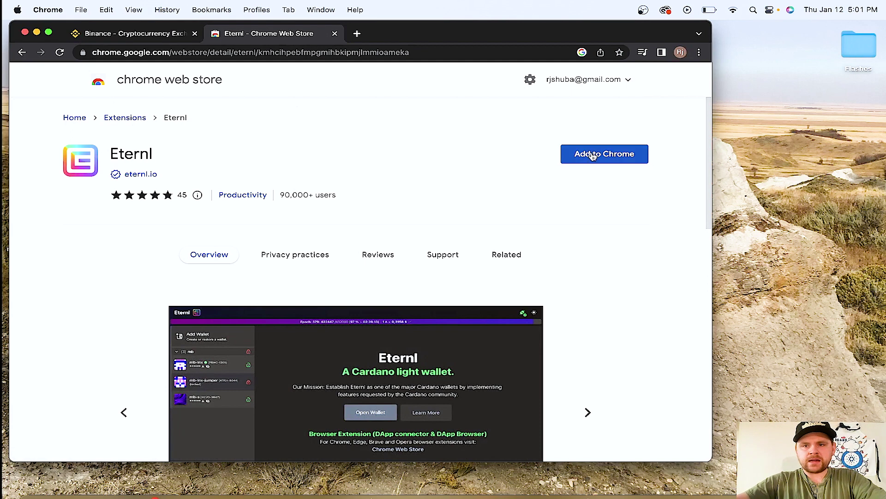
{"action": "mouse_move", "coordinate": [120, 181]}
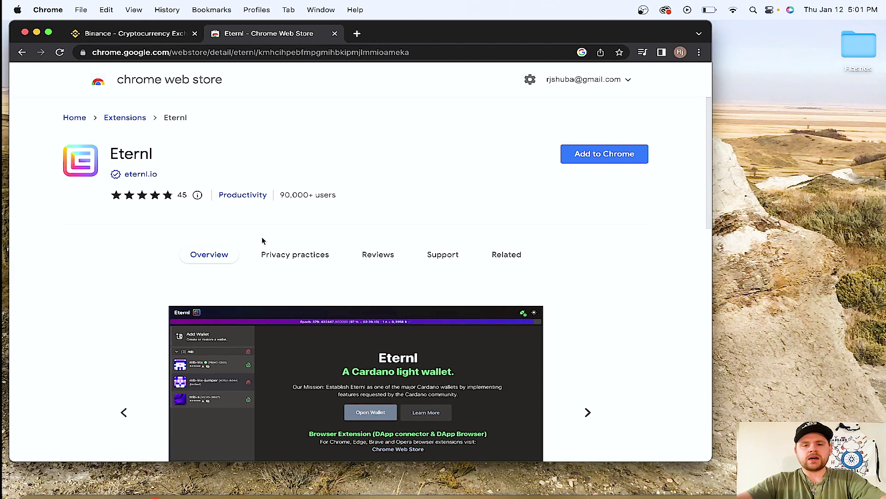
{"action": "scroll", "coordinate": [262, 241], "scroll_direction": "down", "scroll_amount": 1}
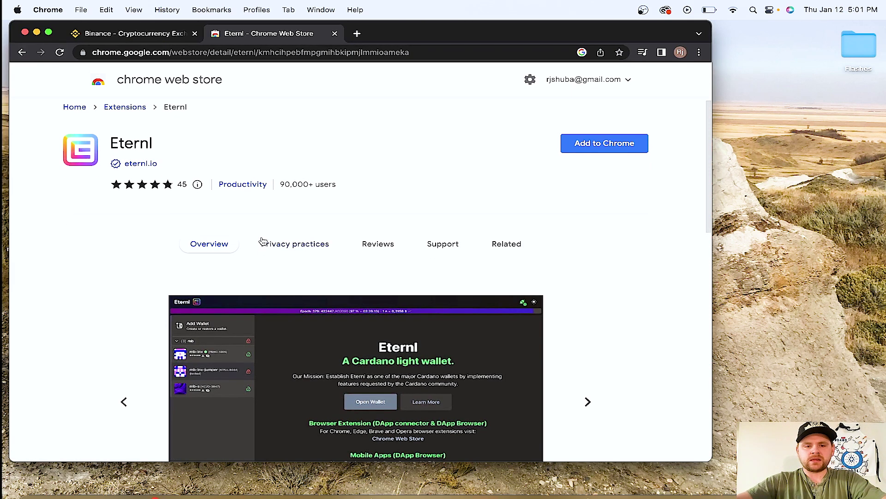
{"action": "left_click", "coordinate": [617, 147]}
{"action": "left_click", "coordinate": [448, 273]}
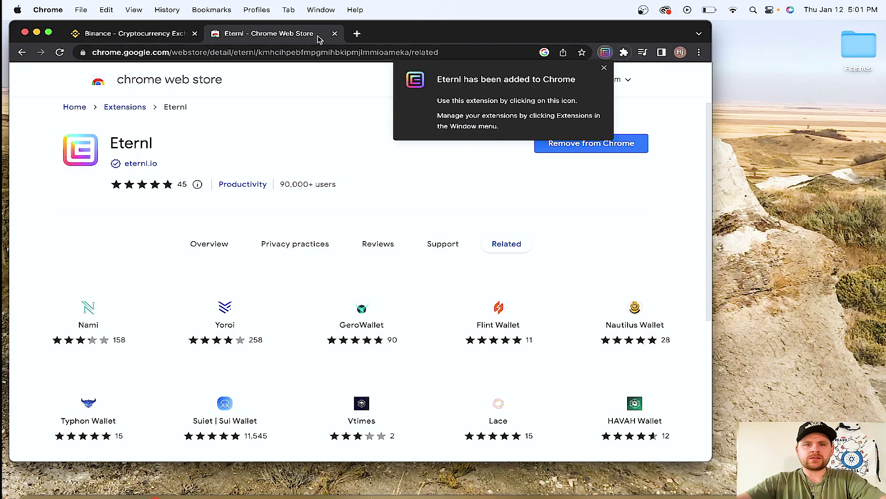
Close the Web Store tab and launch Eternl from the Extensions menu
{"action": "left_click", "coordinate": [334, 33]}
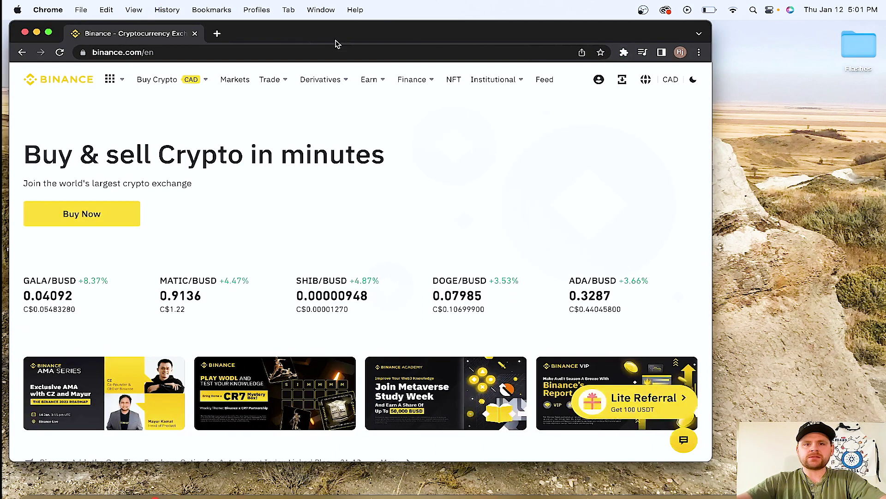
{"action": "left_click", "coordinate": [624, 52]}
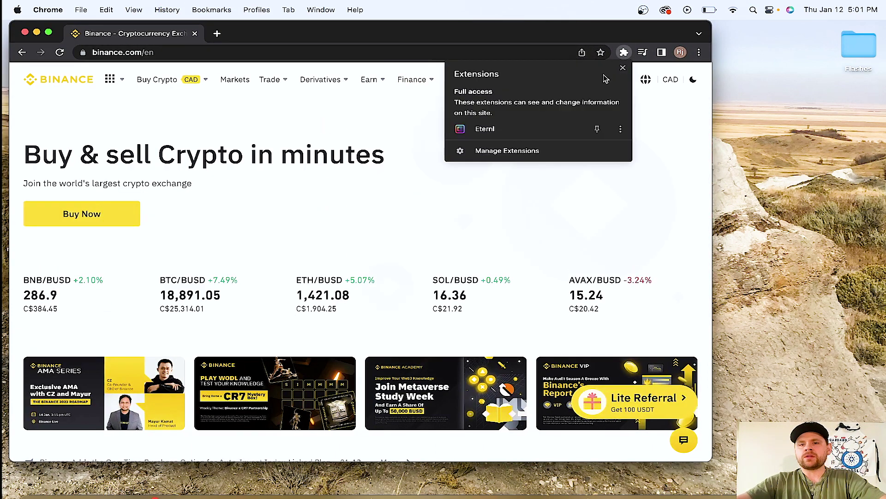
{"action": "left_click", "coordinate": [515, 138]}
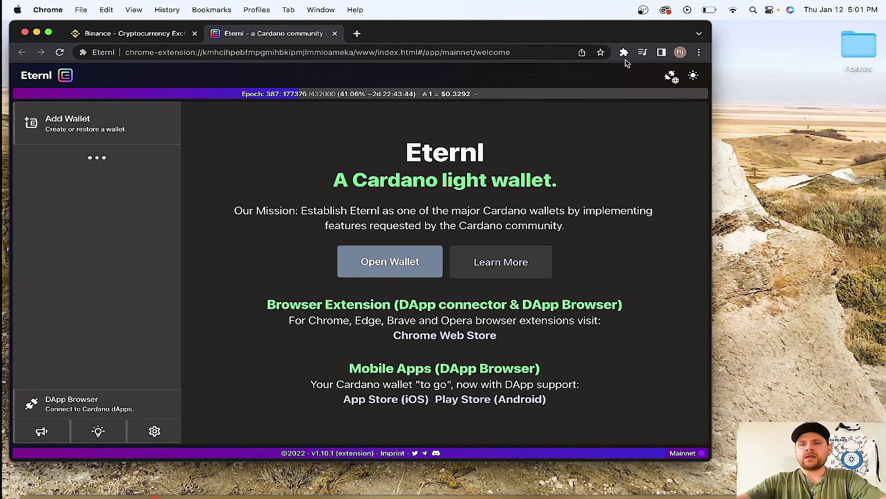
Pin Eternl to the browser toolbar and bring up the Add Wallet options
{"action": "left_click", "coordinate": [624, 52]}
{"action": "left_click", "coordinate": [598, 128]}
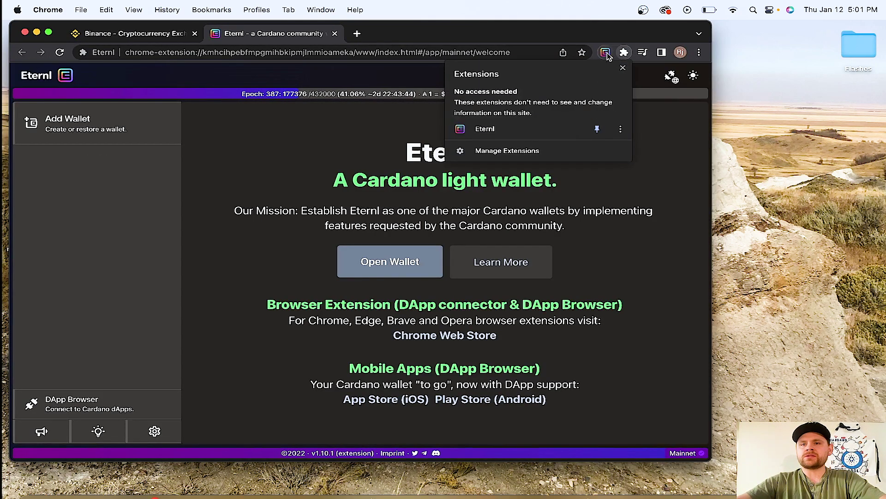
{"action": "left_click", "coordinate": [622, 69]}
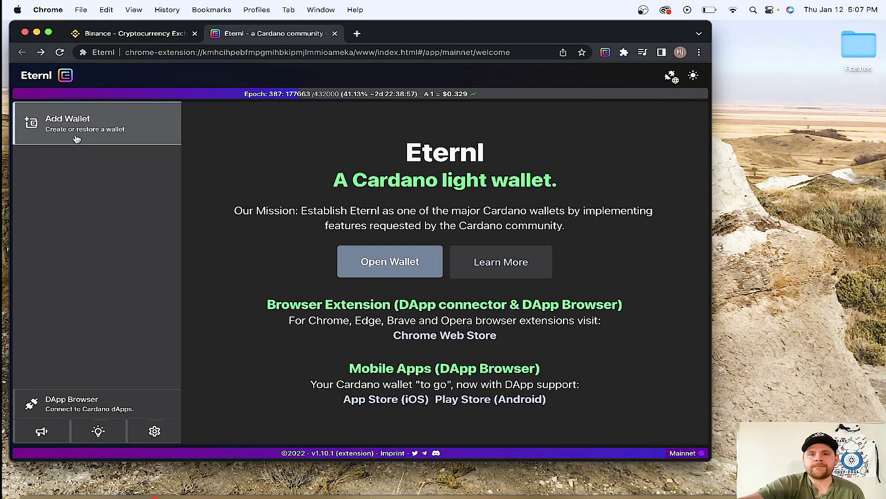
{"action": "left_click", "coordinate": [77, 139]}
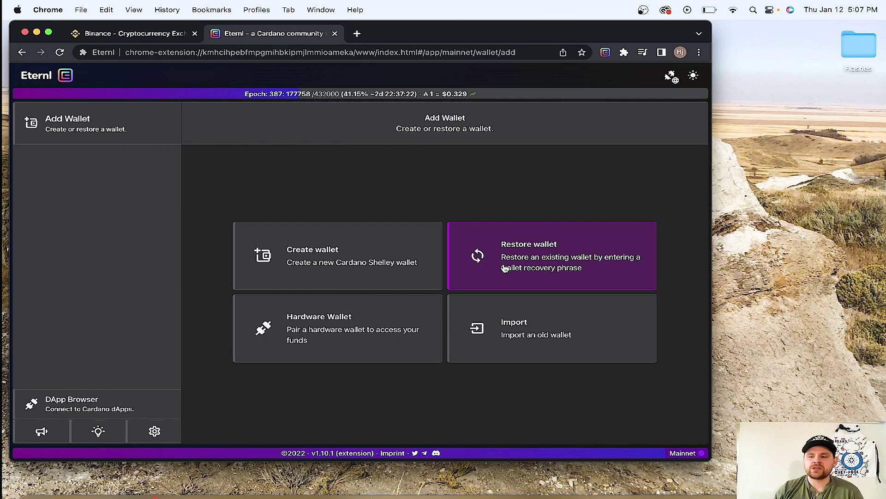
{"action": "left_click", "coordinate": [505, 268]}
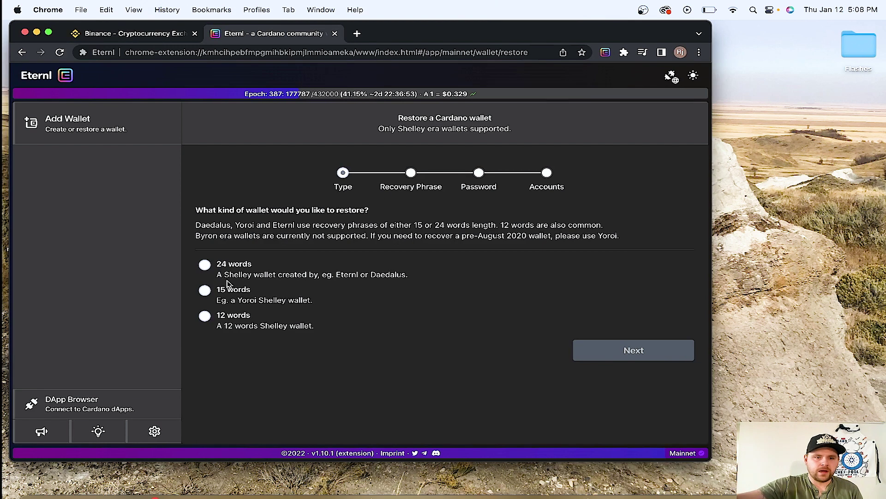
{"action": "left_click", "coordinate": [53, 124]}
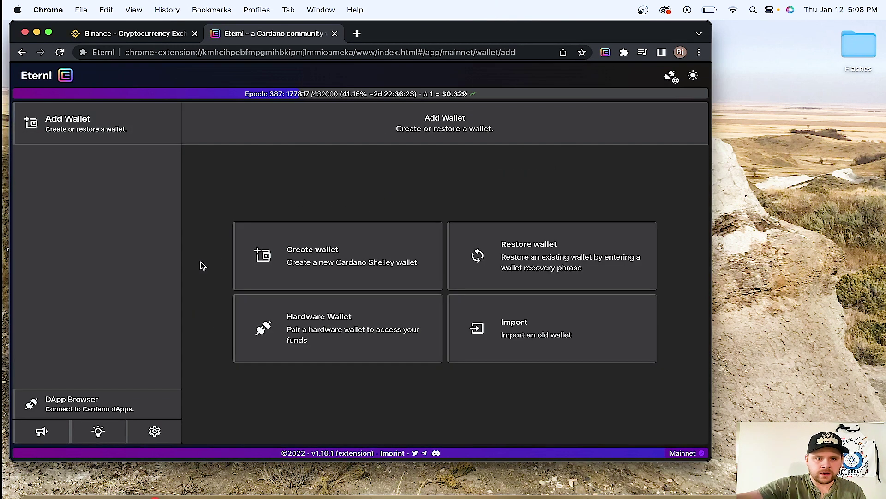
Create a wallet named 'Cardano Uni', enter the spending password twice, and save
{"action": "left_click", "coordinate": [328, 247]}
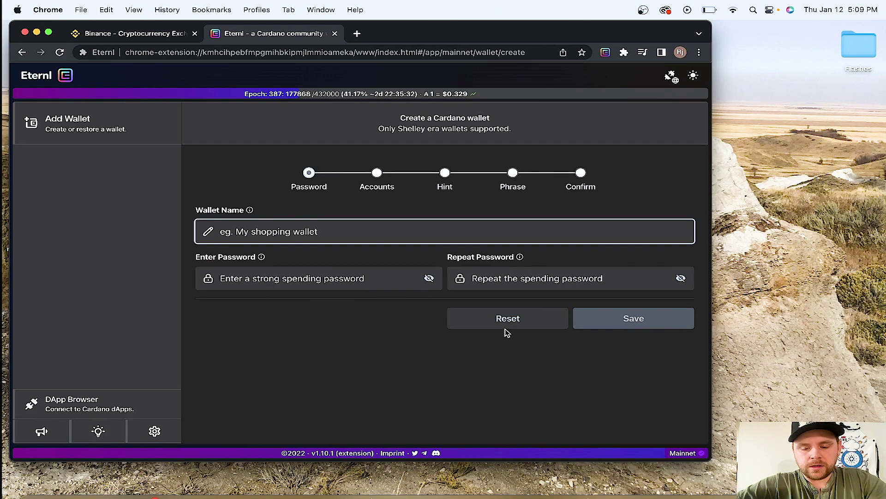
{"action": "type", "text": "Cardano"}
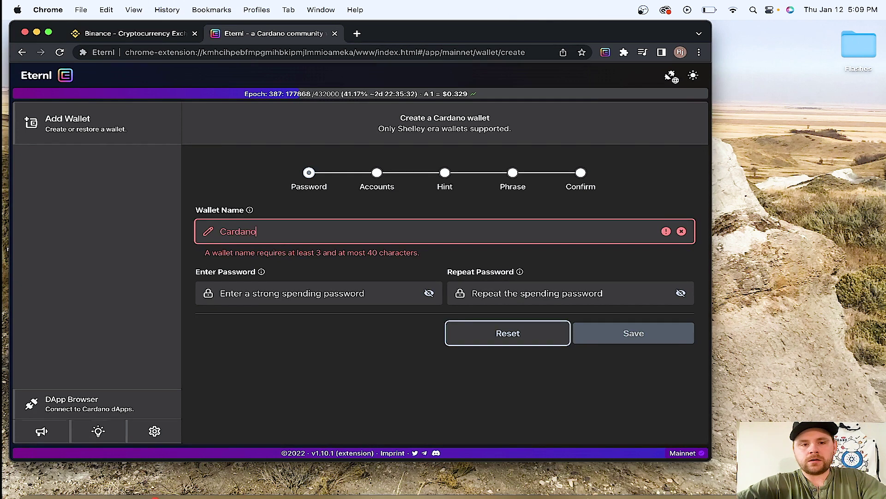
{"action": "type", "text": " Uni"}
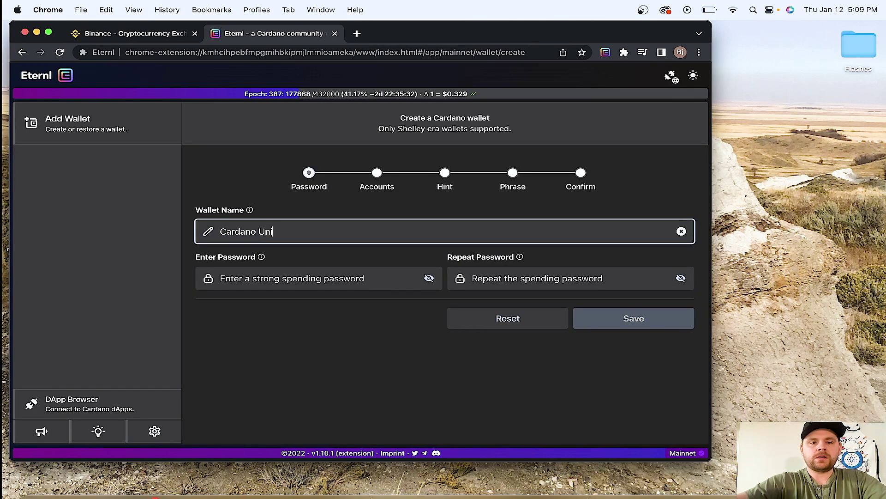
{"action": "left_click", "coordinate": [355, 281]}
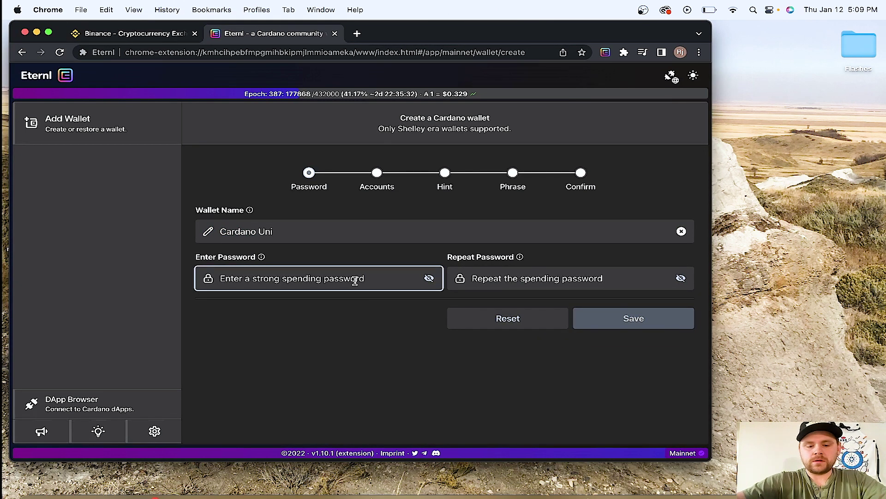
{"action": "type", "text": "*************"}
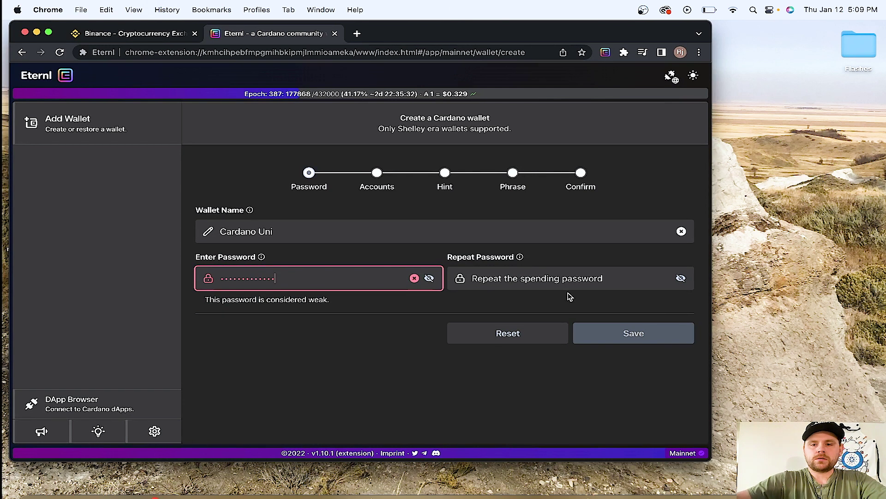
{"action": "left_click", "coordinate": [561, 279]}
{"action": "type", "text": "************"}
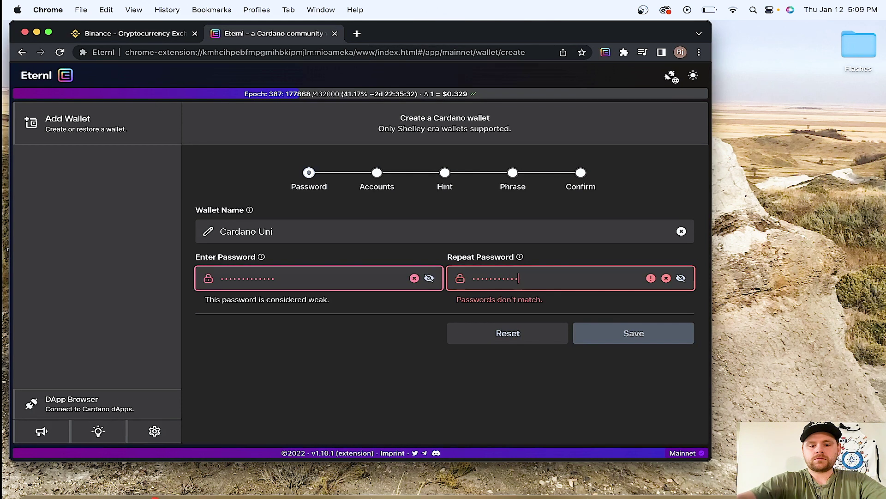
{"action": "type", "text": "*"}
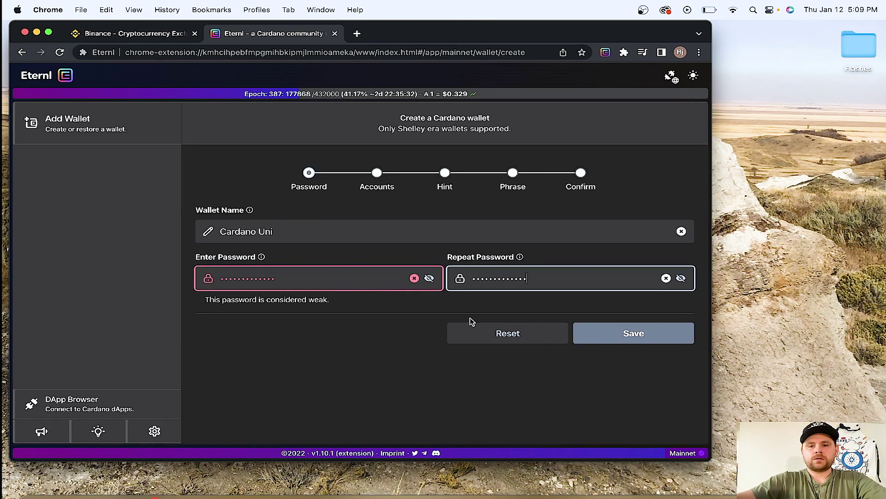
{"action": "left_click", "coordinate": [669, 339]}
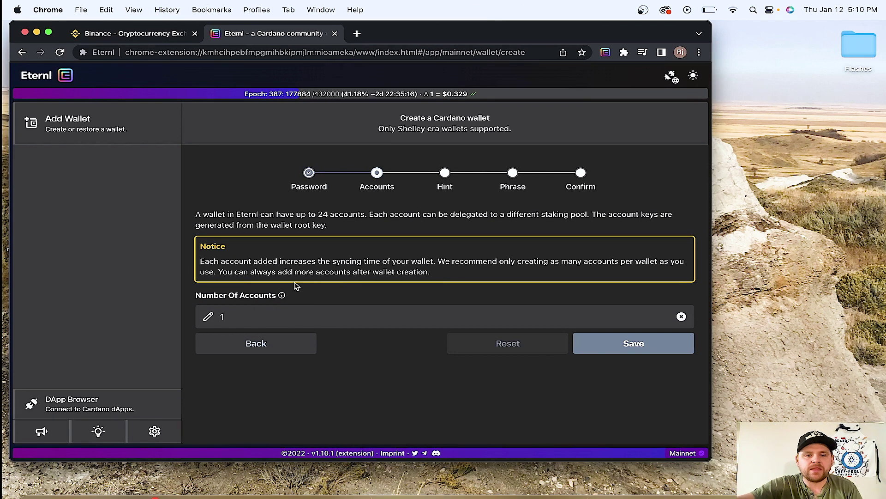
Keep one account, confirm nobody can see the screen, and continue to the recovery phrase
{"action": "left_click", "coordinate": [653, 352]}
{"action": "scroll", "coordinate": [391, 342], "scroll_direction": "down", "scroll_amount": 1}
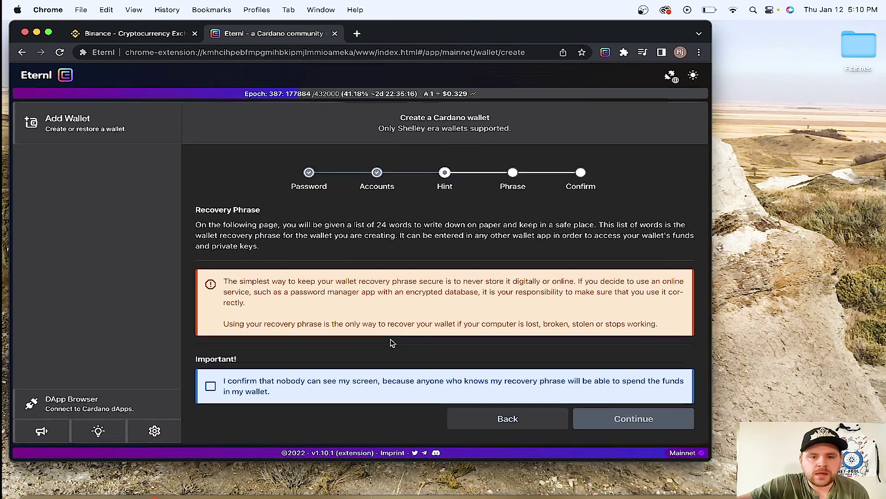
{"action": "scroll", "coordinate": [390, 342], "scroll_direction": "up", "scroll_amount": 1}
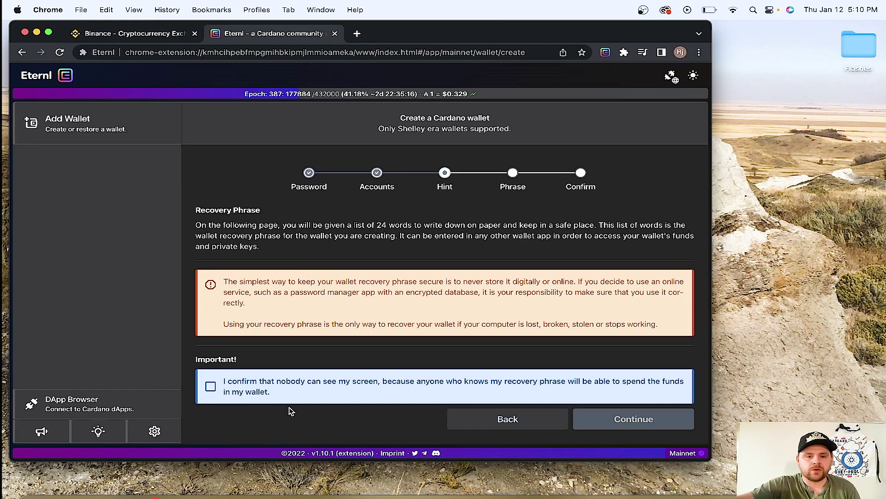
{"action": "left_click", "coordinate": [210, 388]}
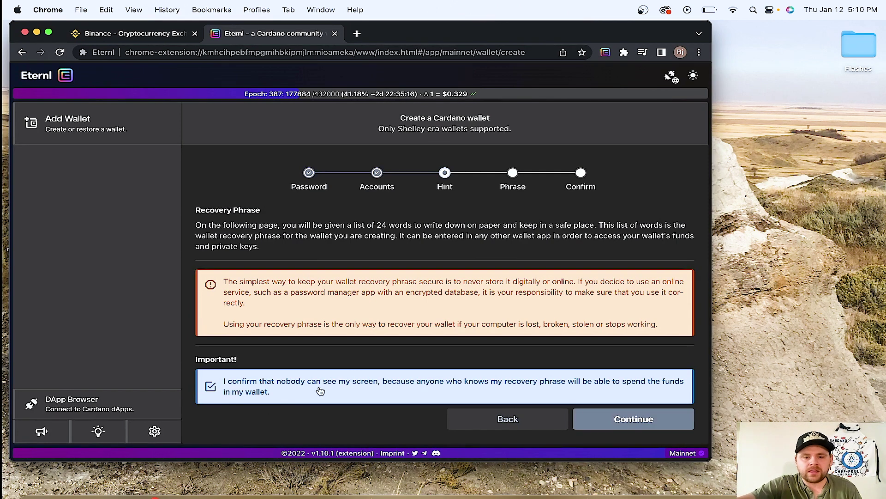
{"action": "left_click", "coordinate": [656, 421]}
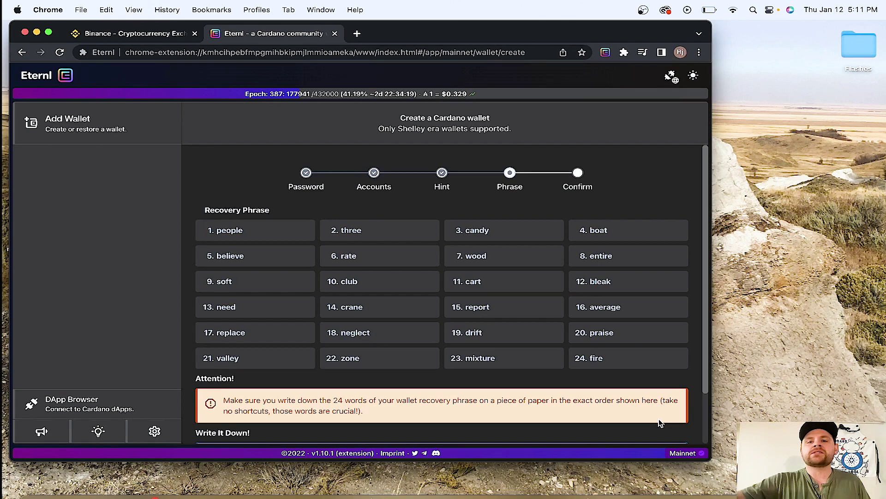
Tick 'Yes, I wrote it down carefully' for the 24-word phrase and continue
{"action": "scroll", "coordinate": [383, 373], "scroll_direction": "down", "scroll_amount": 2}
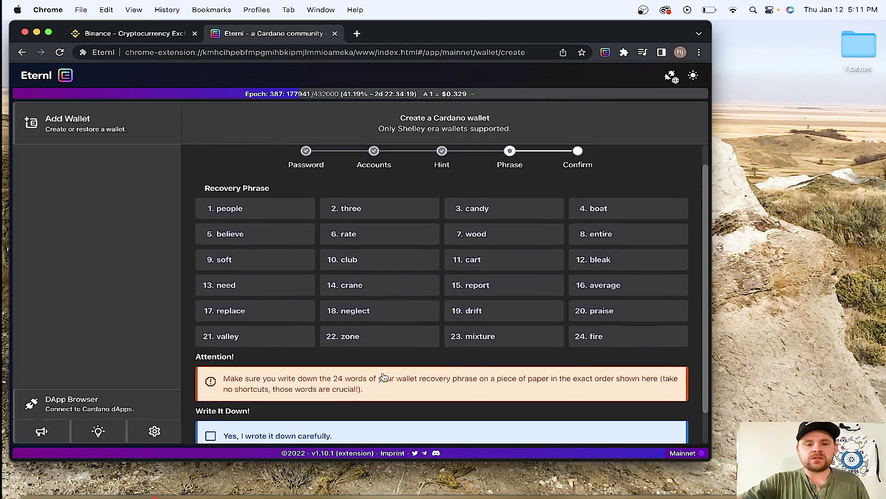
{"action": "scroll", "coordinate": [383, 377], "scroll_direction": "up", "scroll_amount": 1}
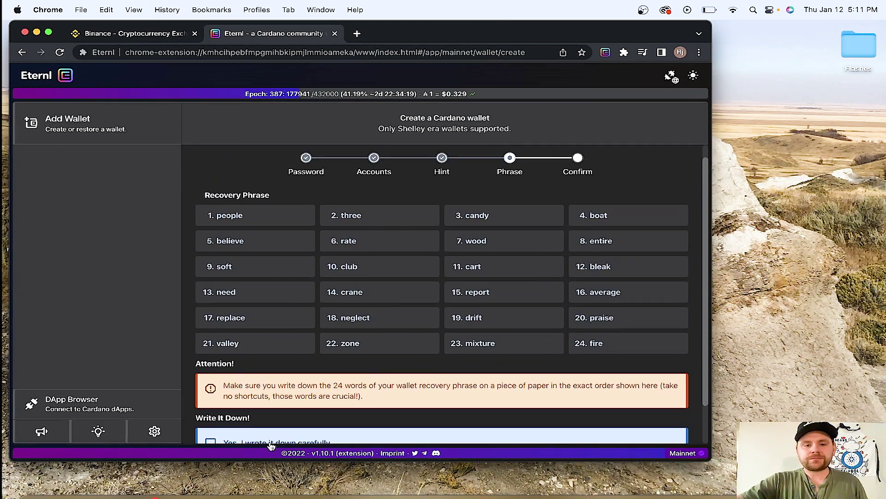
{"action": "scroll", "coordinate": [271, 445], "scroll_direction": "down", "scroll_amount": 2}
{"action": "left_click", "coordinate": [212, 397]}
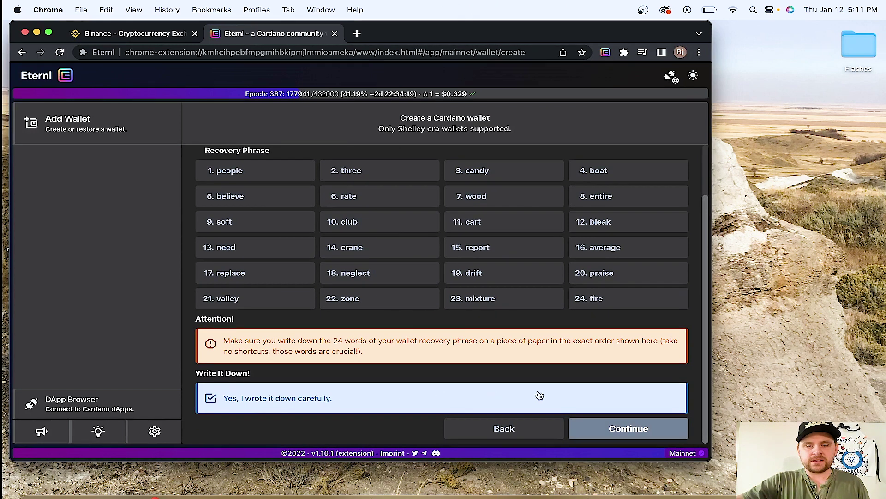
{"action": "left_click", "coordinate": [602, 429]}
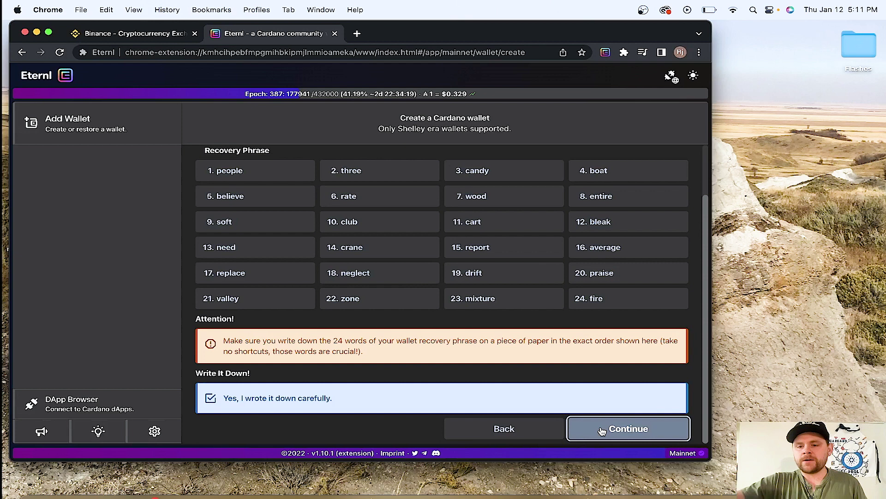
Continue to the Confirm Recovery Phrase step and scroll down to the Important checkbox
{"action": "left_click", "coordinate": [602, 430]}
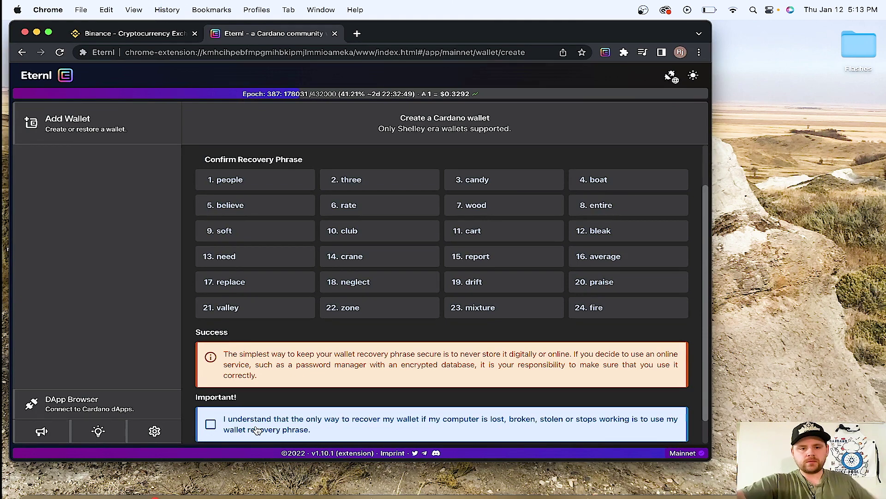
{"action": "scroll", "coordinate": [252, 382], "scroll_direction": "down", "scroll_amount": 1}
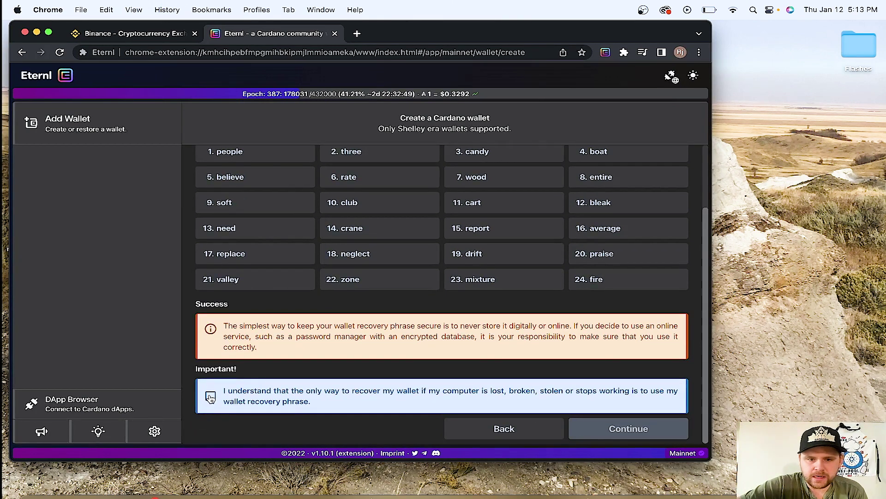
Accept the 'I understand' warning to finish Cardano Uni, then drag the Chrome window right
{"action": "left_click", "coordinate": [211, 398]}
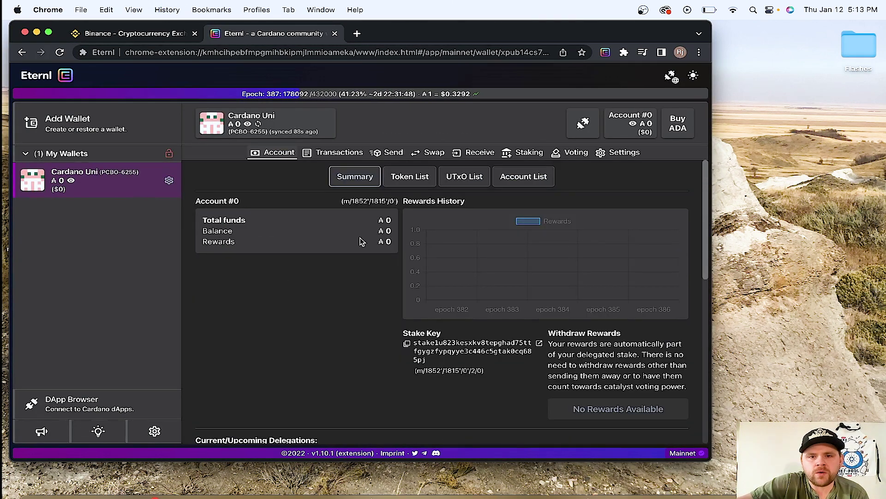
{"action": "scroll", "coordinate": [361, 241], "scroll_direction": "down", "scroll_amount": 5}
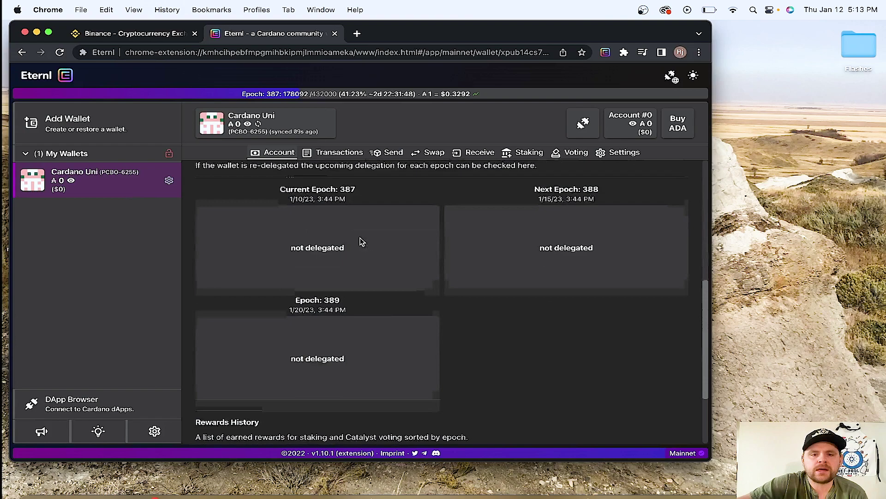
{"action": "scroll", "coordinate": [362, 241], "scroll_direction": "down", "scroll_amount": 3}
{"action": "scroll", "coordinate": [360, 241], "scroll_direction": "up", "scroll_amount": 8}
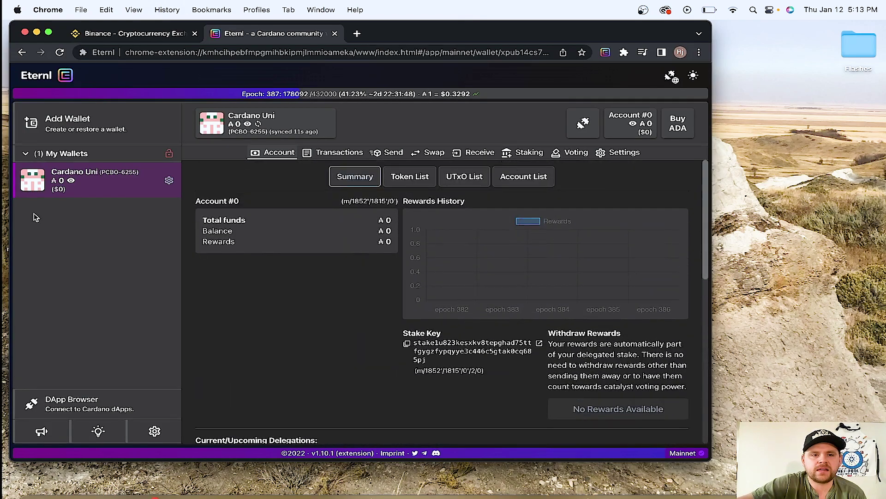
{"action": "left_click_drag", "start_coordinate": [395, 42], "coordinate": [534, 47]}
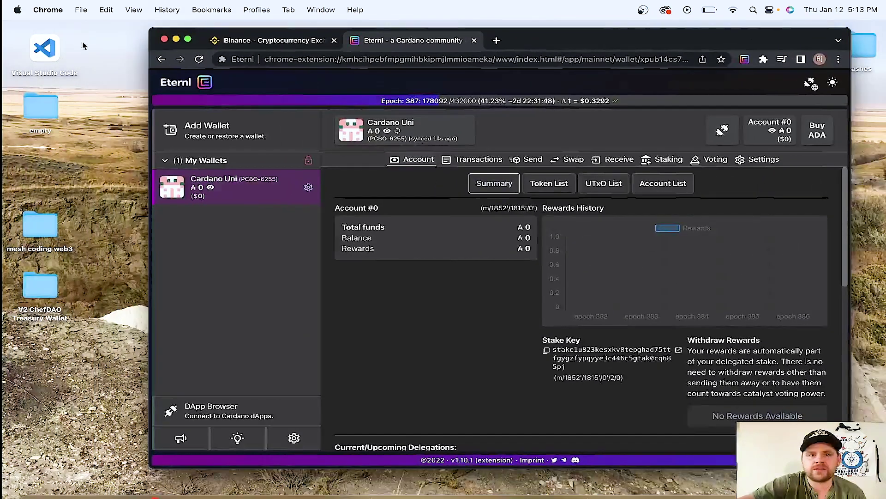
Go to Binance's Fiat and Spot wallet through the account menu's Wallet options
{"action": "left_click", "coordinate": [245, 43]}
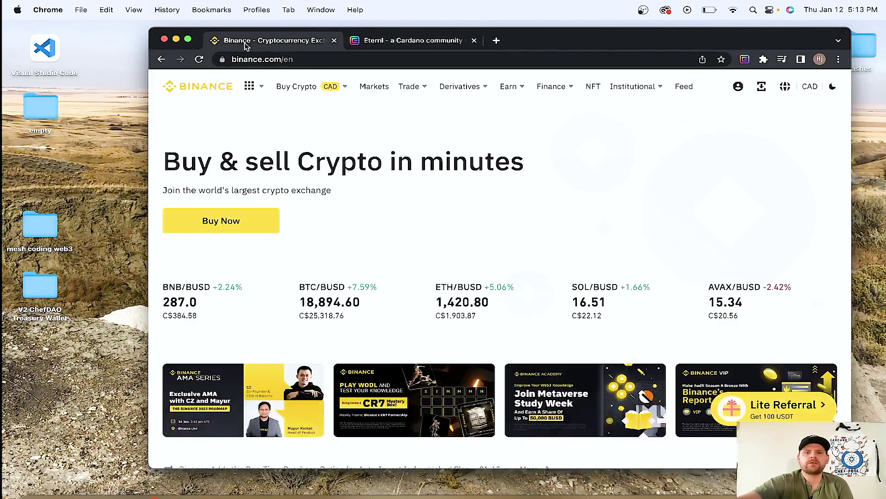
{"action": "left_click", "coordinate": [745, 90]}
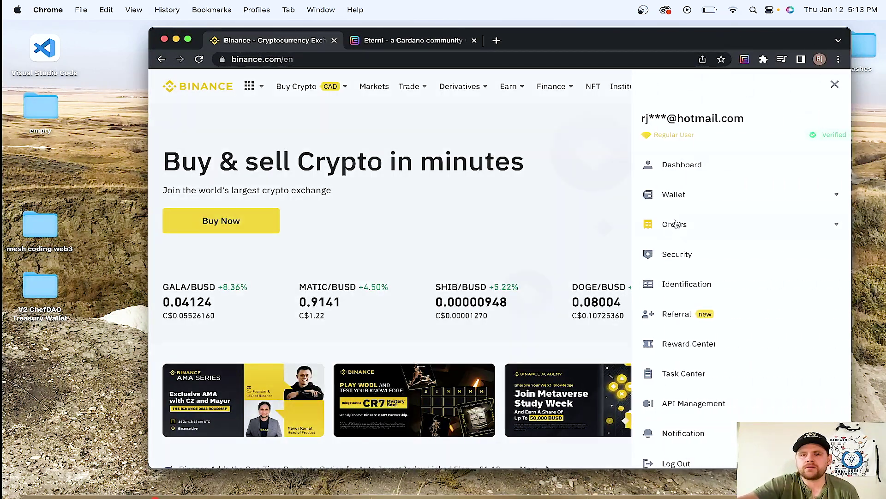
{"action": "left_click", "coordinate": [680, 196]}
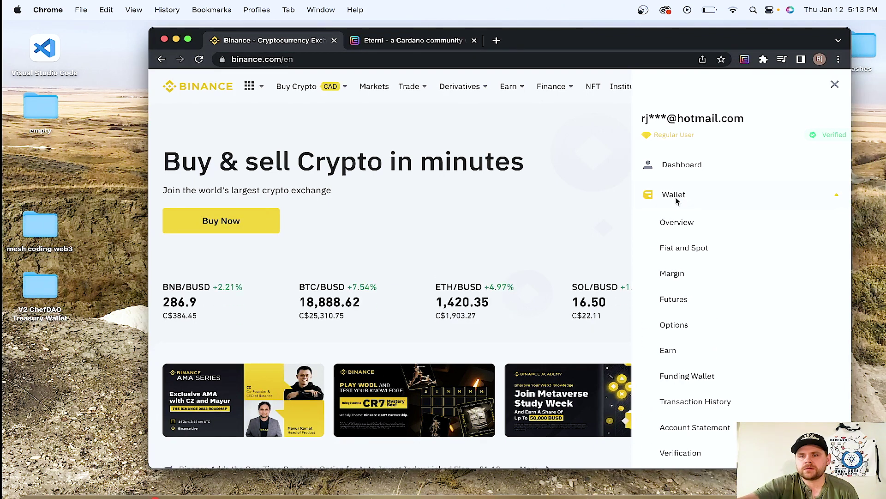
{"action": "left_click", "coordinate": [675, 197]}
{"action": "left_click", "coordinate": [675, 196]}
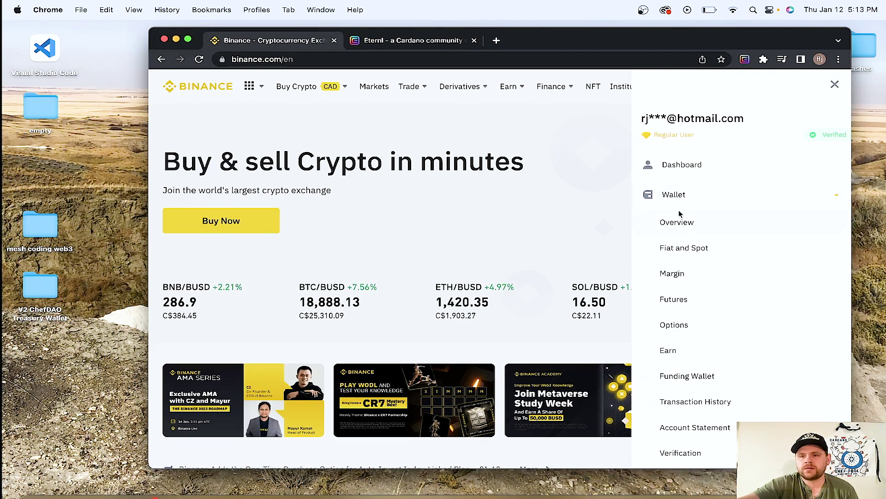
{"action": "left_click", "coordinate": [686, 254]}
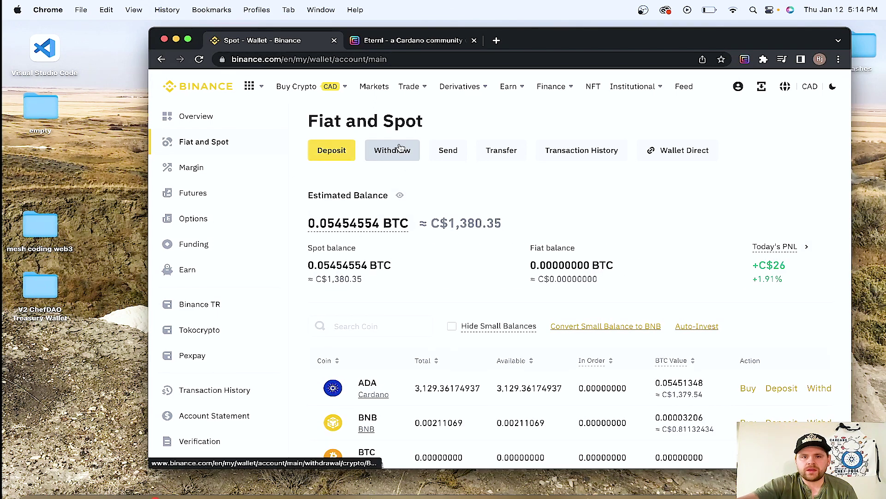
Start a crypto withdrawal with ADA Cardano selected as the coin
{"action": "left_click", "coordinate": [399, 150]}
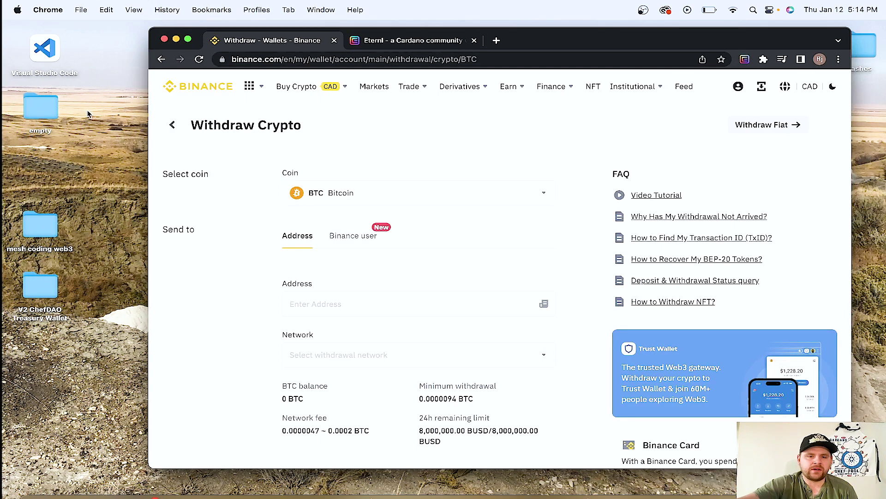
{"action": "left_click", "coordinate": [434, 192]}
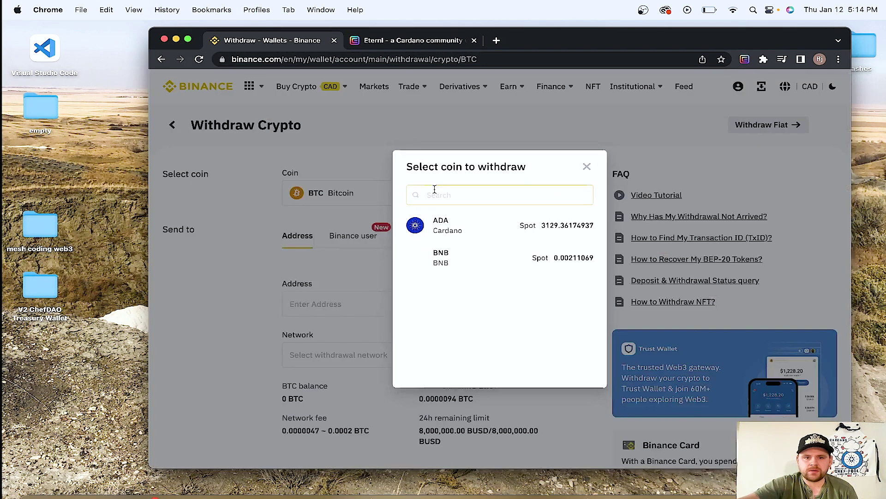
{"action": "left_click", "coordinate": [427, 221]}
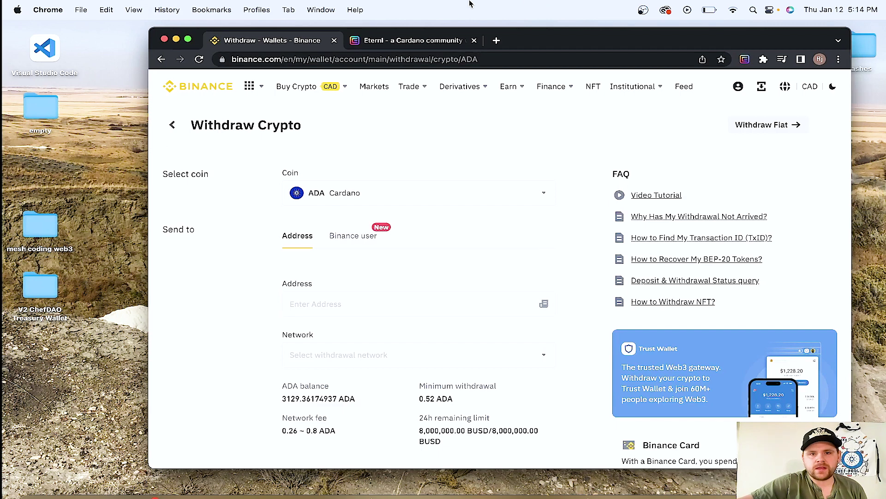
Show the Cardano Uni wallet's Receive page in Eternl and copy its receiving address
{"action": "left_click", "coordinate": [449, 38]}
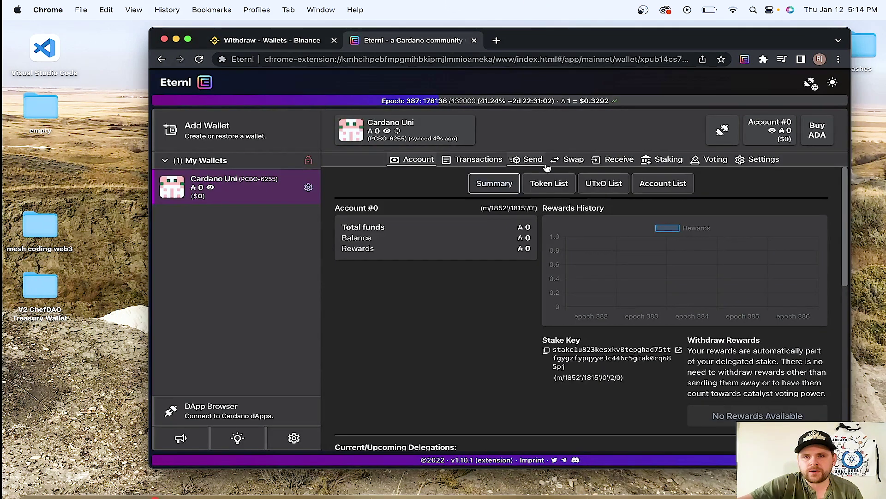
{"action": "left_click", "coordinate": [612, 161]}
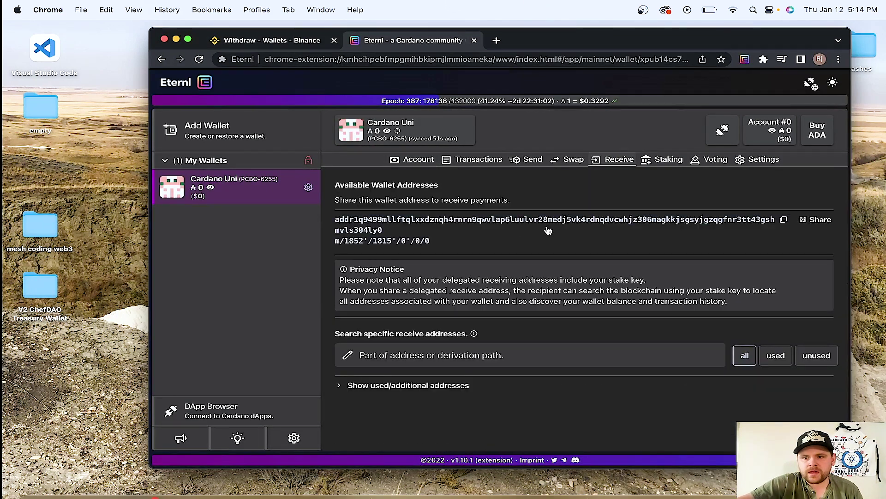
{"action": "left_click", "coordinate": [784, 221]}
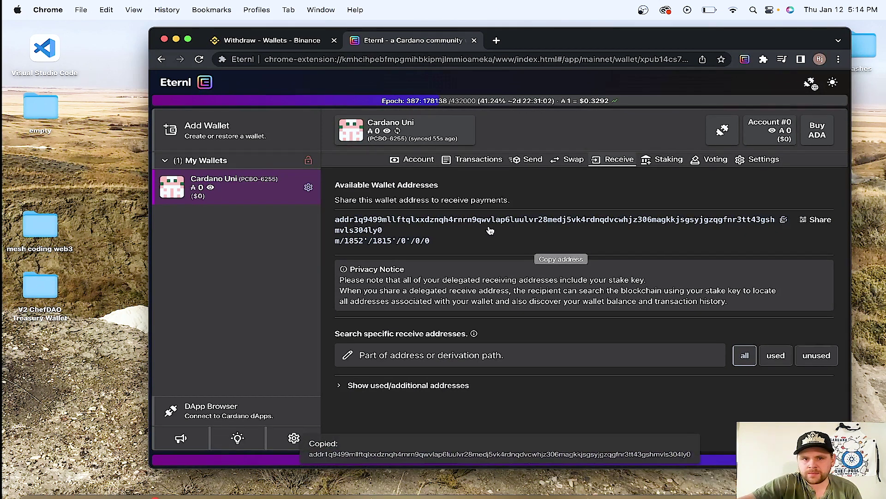
{"action": "left_click_drag", "start_coordinate": [388, 232], "coordinate": [368, 232]}
{"action": "double_click", "coordinate": [367, 232]}
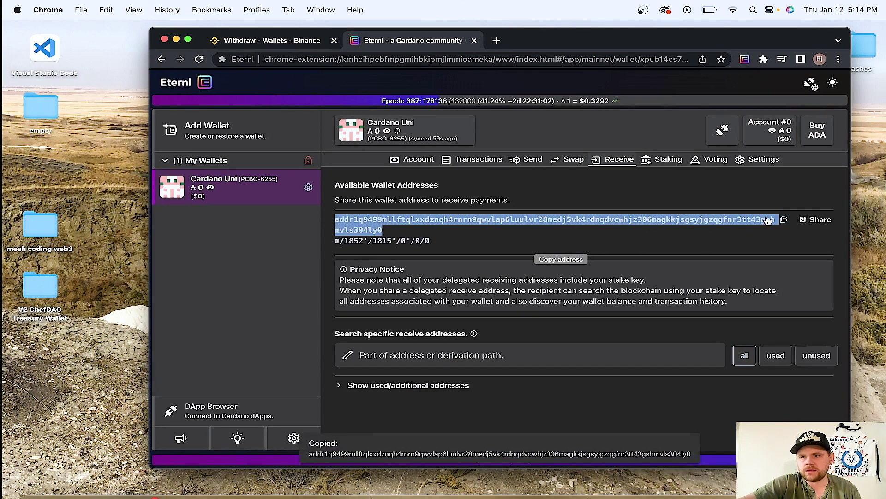
{"action": "left_click", "coordinate": [784, 220]}
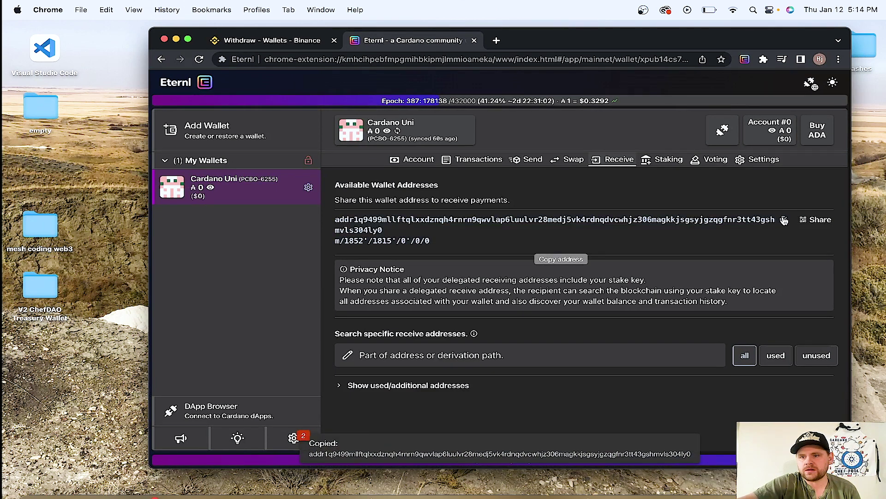
Paste the Eternl receive address as the Binance withdrawal destination, keeping the ADA Cardano network
{"action": "left_click", "coordinate": [258, 42]}
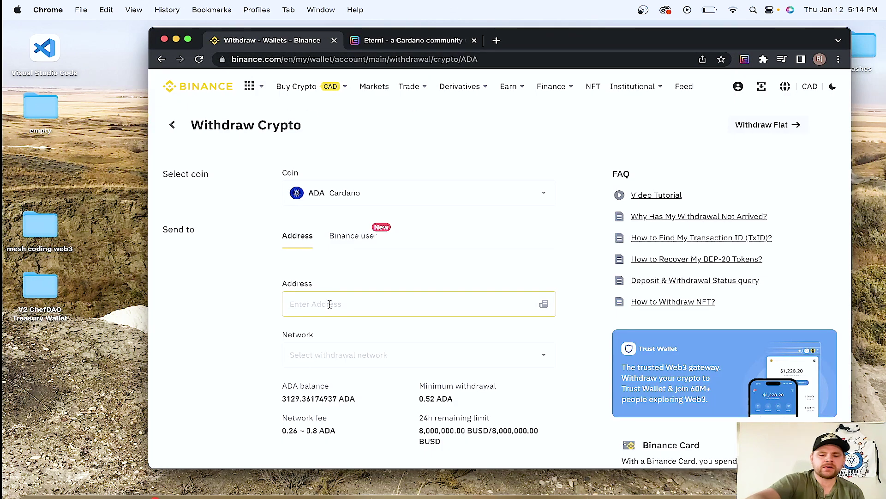
{"action": "key", "text": "super+v"}
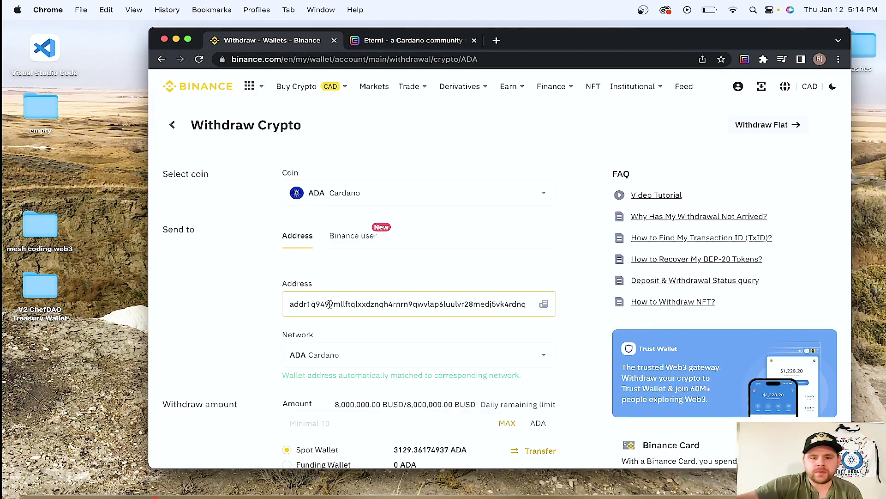
{"action": "scroll", "coordinate": [337, 351], "scroll_direction": "down", "scroll_amount": 5}
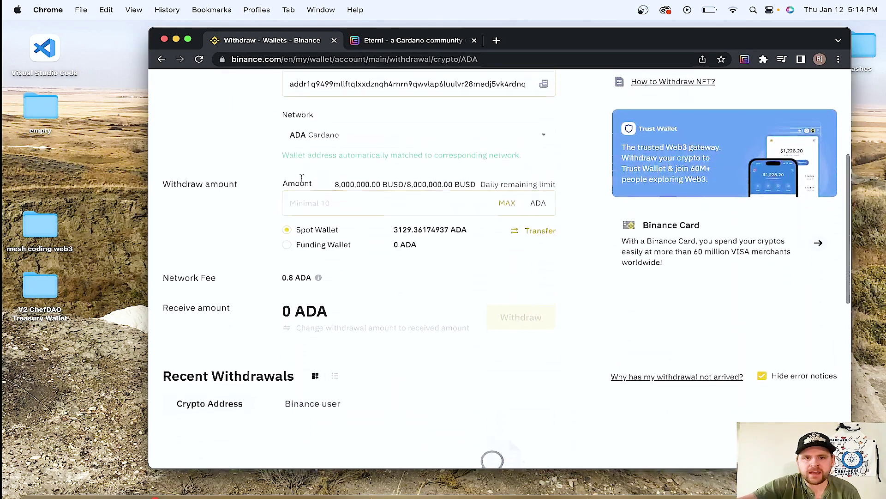
{"action": "scroll", "coordinate": [296, 194], "scroll_direction": "up", "scroll_amount": 2}
{"action": "left_click", "coordinate": [378, 216]}
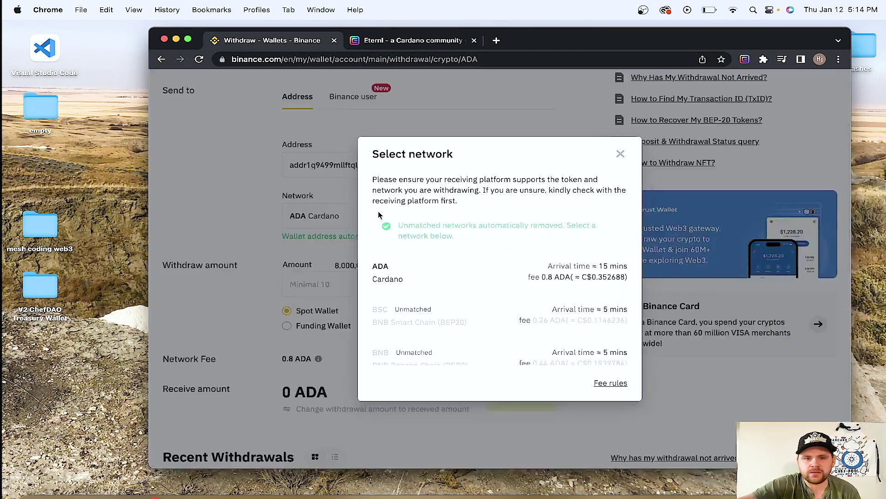
{"action": "left_click", "coordinate": [624, 154]}
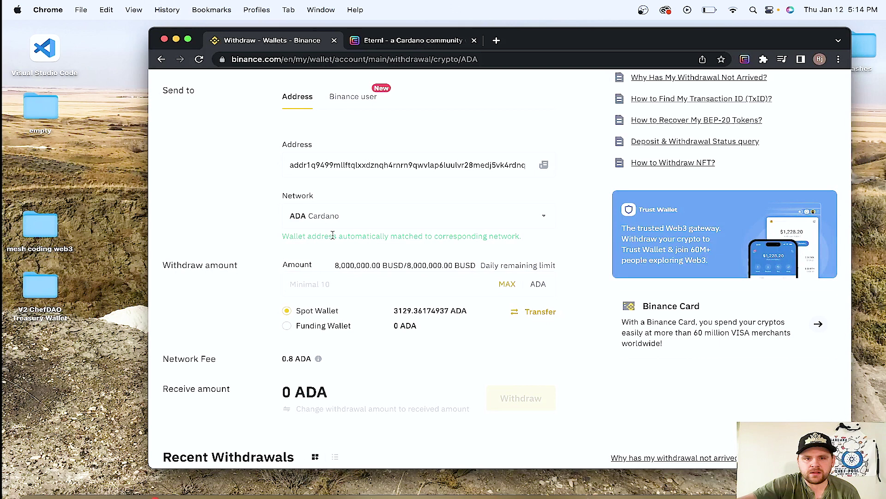
Enter 100 ADA as the amount and submit the withdrawal for confirmation
{"action": "left_click", "coordinate": [412, 298]}
{"action": "type", "text": "100"}
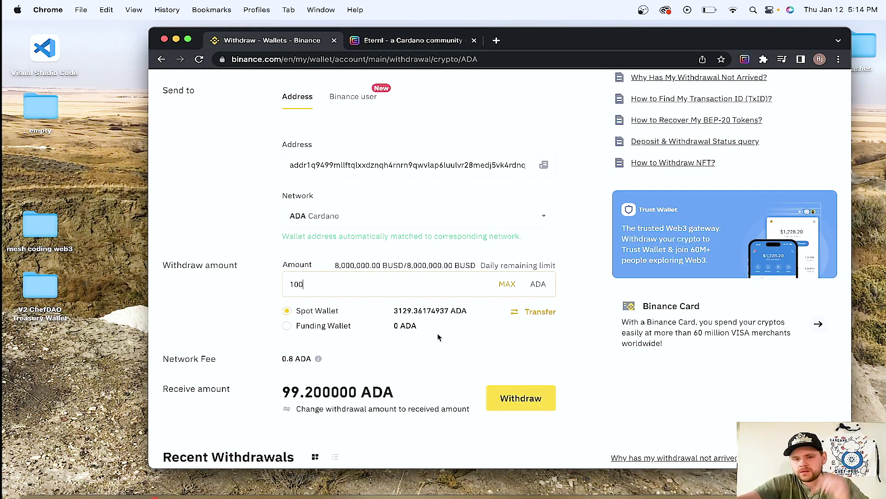
{"action": "scroll", "coordinate": [509, 366], "scroll_direction": "down", "scroll_amount": 3}
{"action": "scroll", "coordinate": [509, 370], "scroll_direction": "up", "scroll_amount": 3}
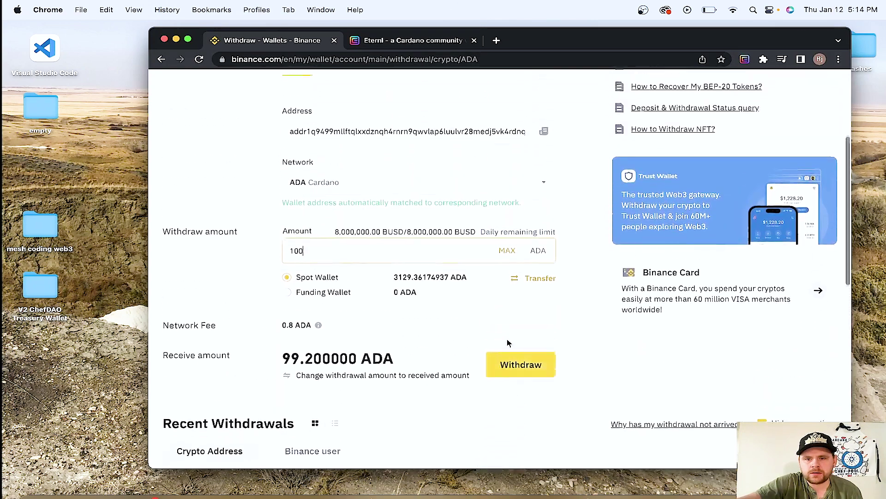
{"action": "left_click", "coordinate": [521, 393]}
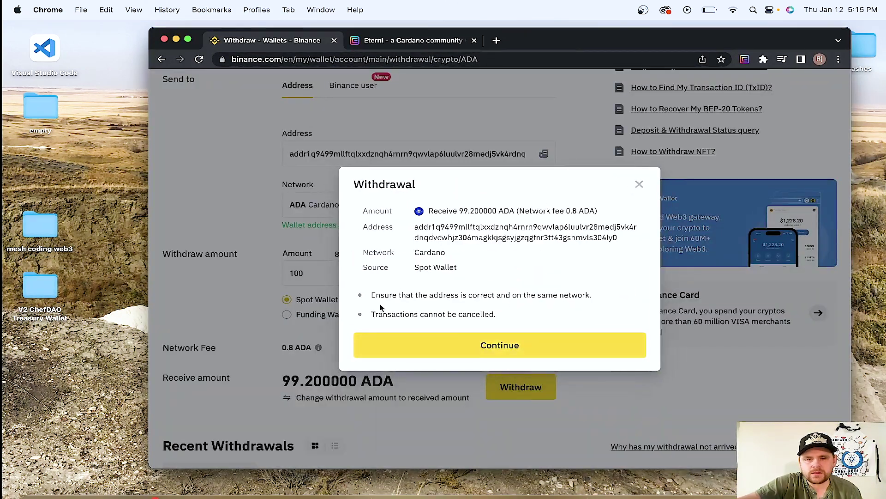
Confirm the 99.2 ADA withdrawal, check it is Processing in Recent Withdrawals, then return to Eternl
{"action": "left_click", "coordinate": [450, 356]}
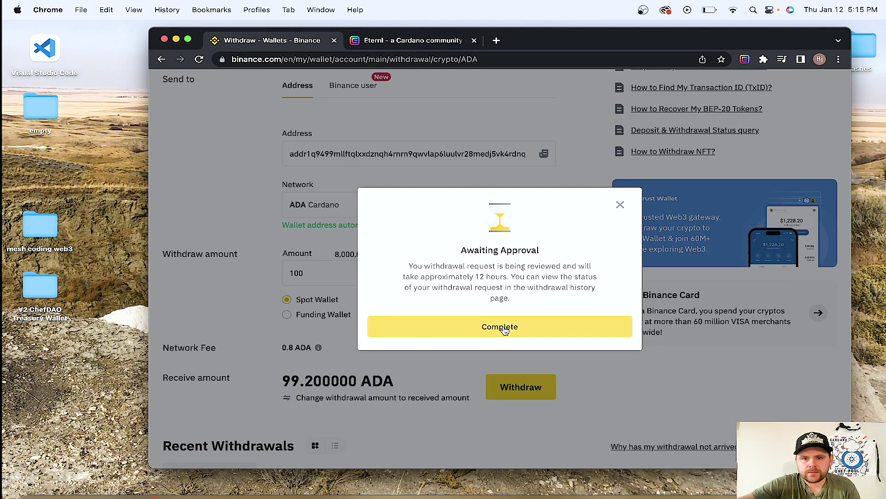
{"action": "left_click", "coordinate": [504, 330]}
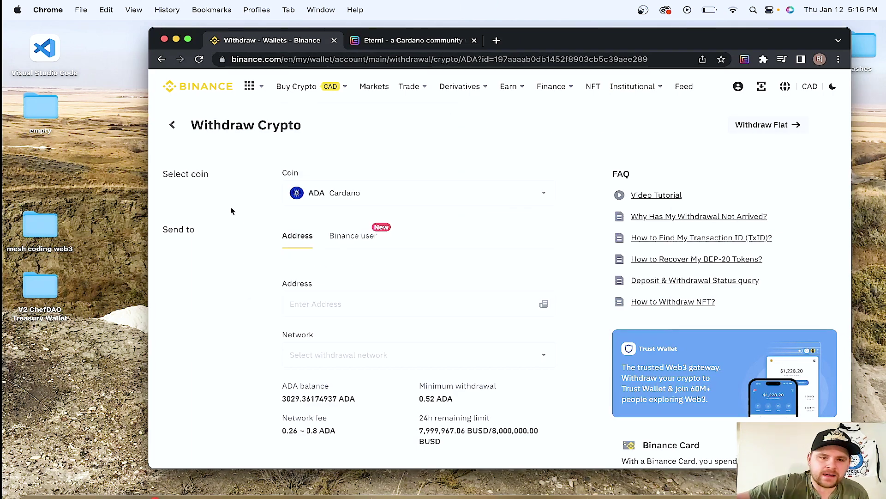
{"action": "scroll", "coordinate": [272, 248], "scroll_direction": "down", "scroll_amount": 1}
{"action": "scroll", "coordinate": [272, 248], "scroll_direction": "down", "scroll_amount": 10}
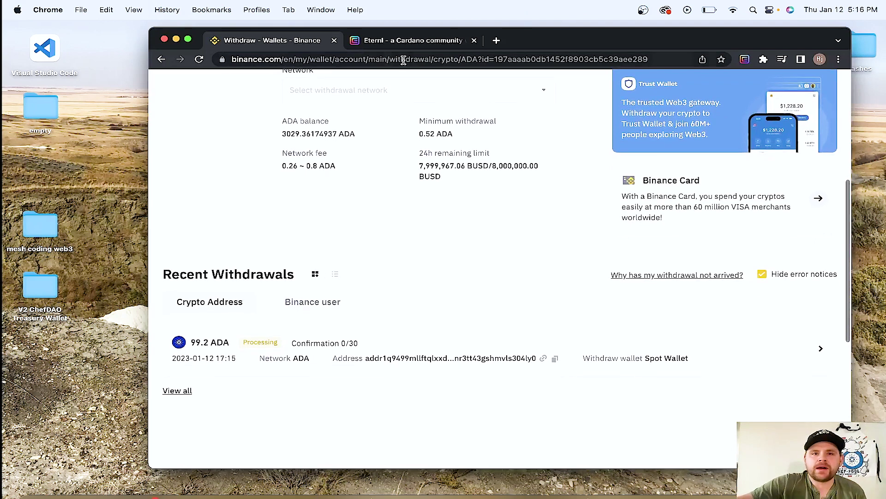
{"action": "left_click", "coordinate": [415, 41]}
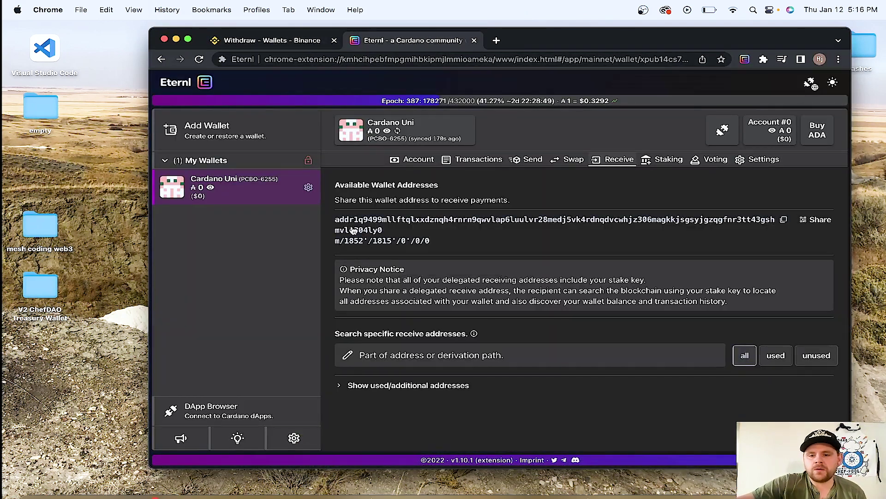